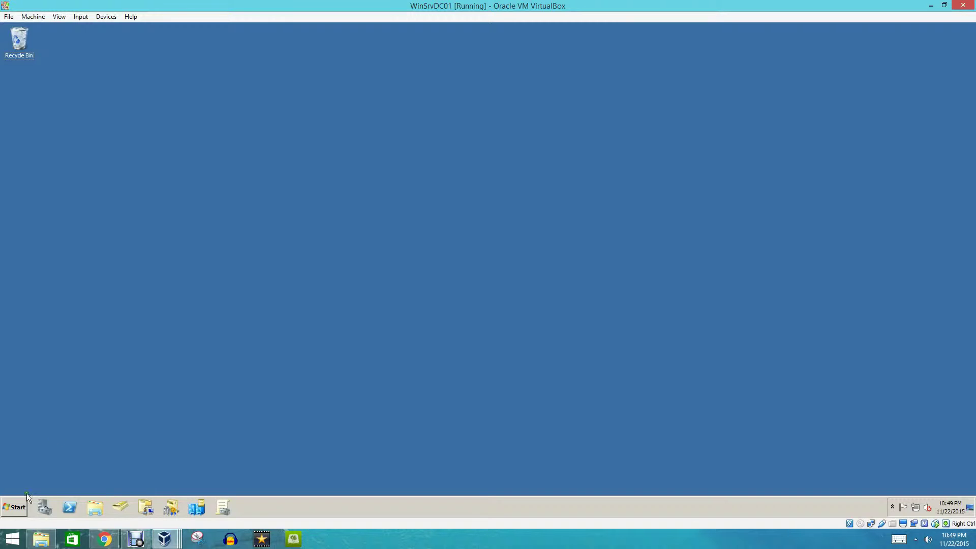
- Open the Computer window from the Start menu to show Local Disk (C:) and CD Drive (D:)
left_click(22, 510)
left_click(167, 350)
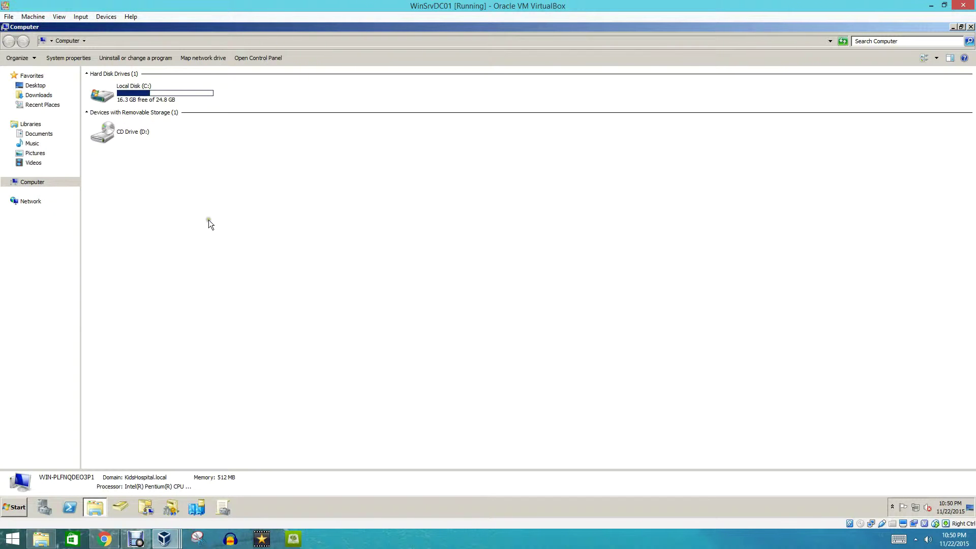
- Create a new folder named HomeDrives in C:\Shares beside UserProfiles
left_click(109, 96)
double_click(110, 99)
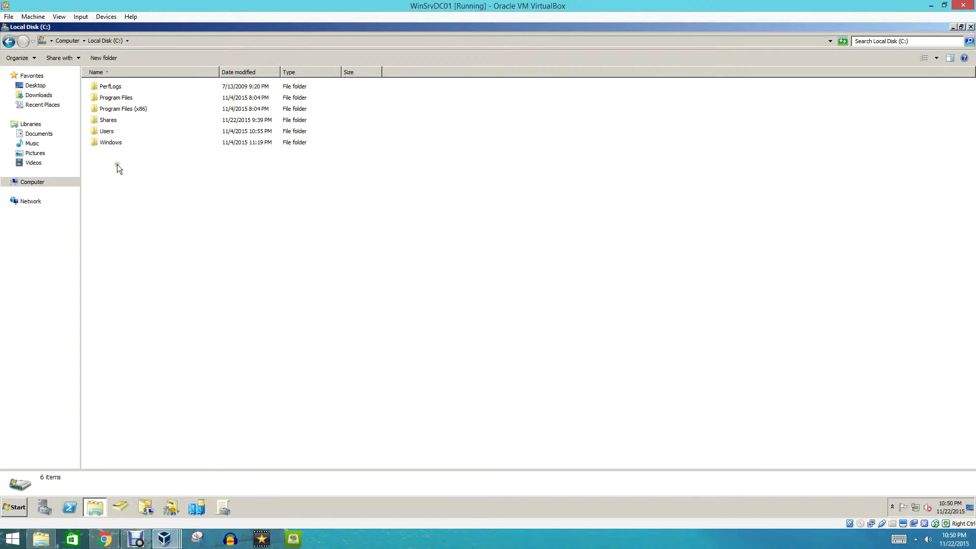
double_click(113, 120)
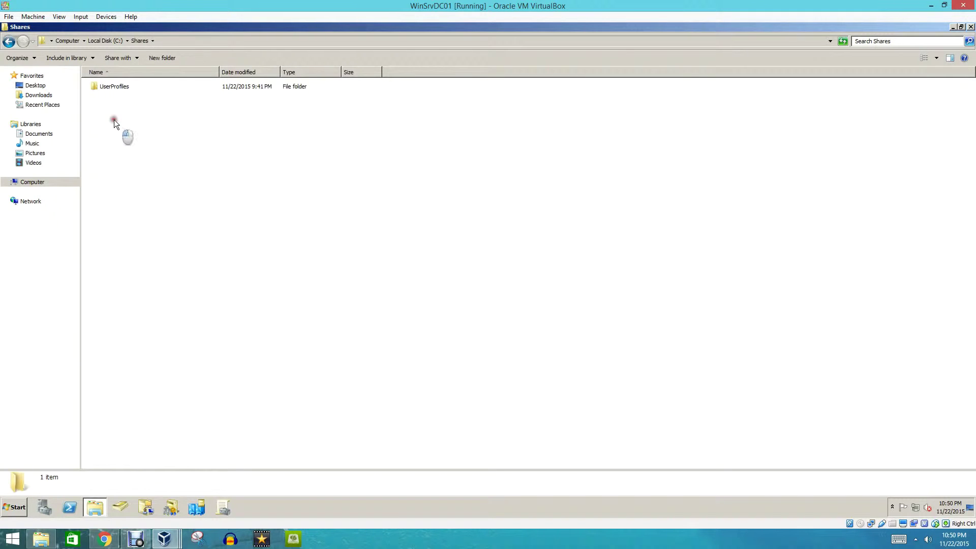
left_click(161, 57)
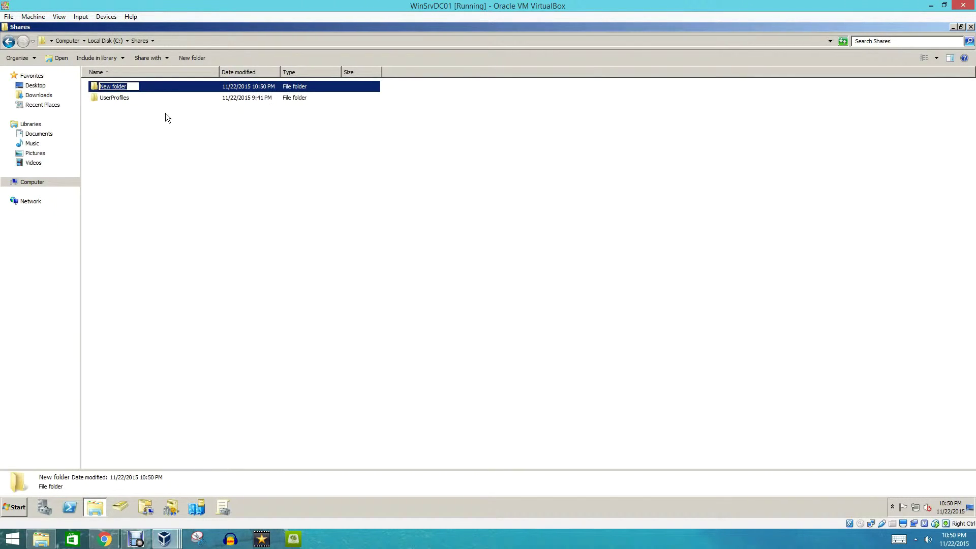
type("HomeDrives")
key("Return")
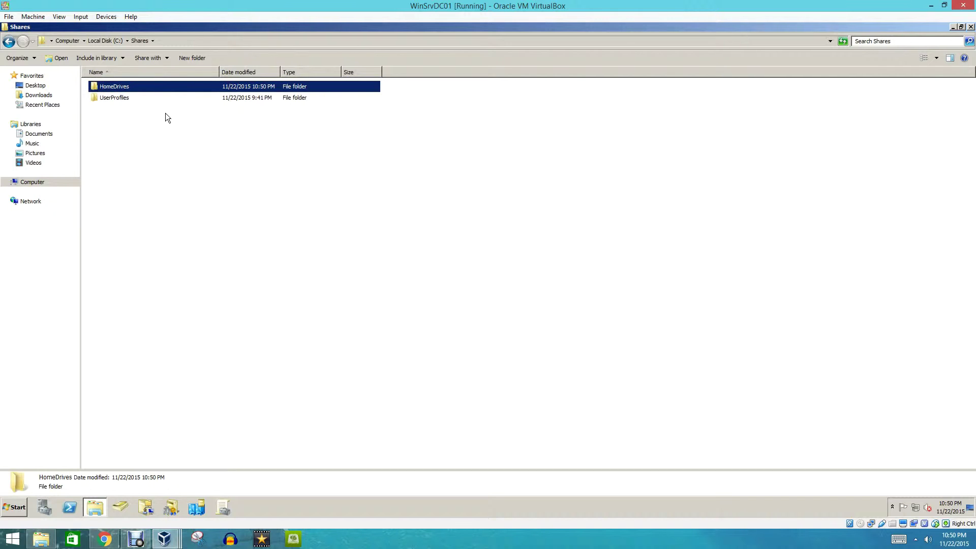
- Share HomeDrives with Authenticated Users at Read/Write permission
left_click(153, 58)
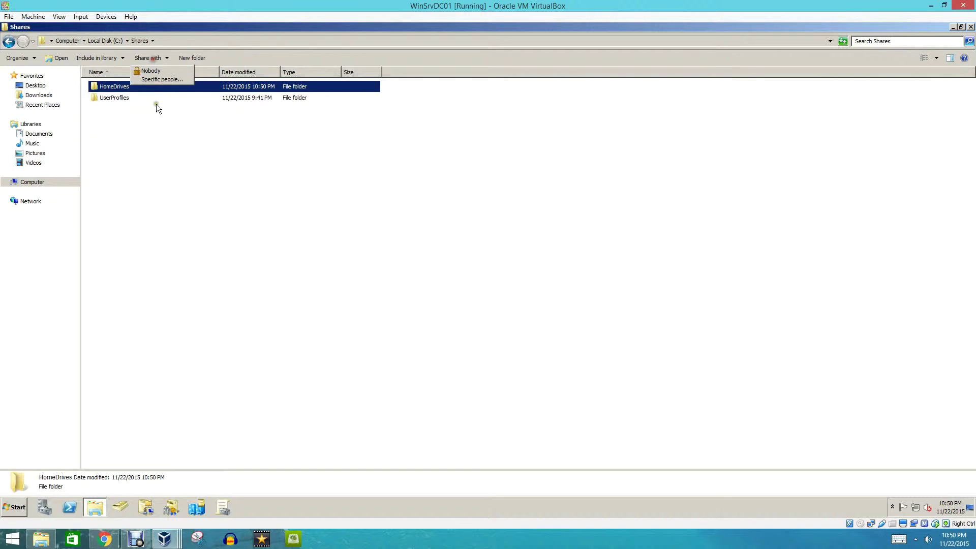
left_click(157, 81)
type("Autent")
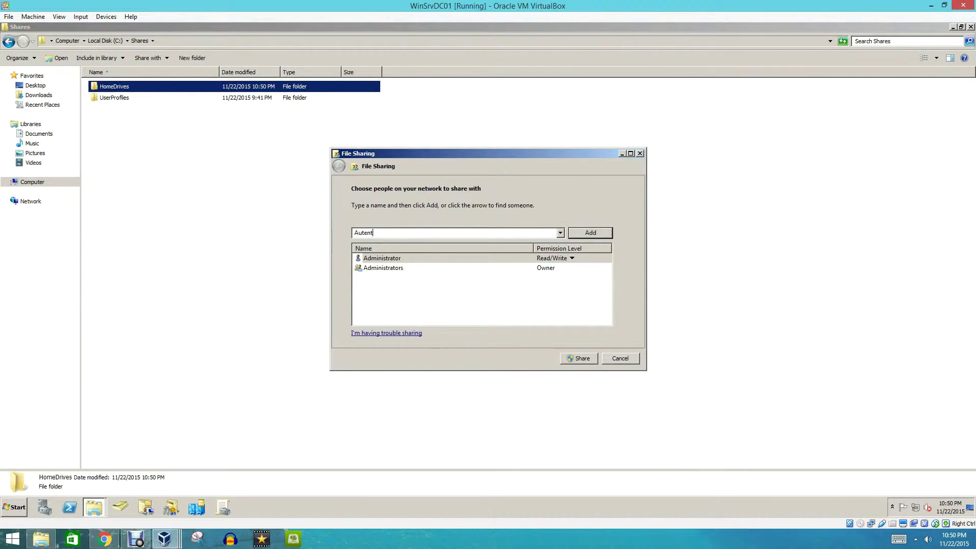
key("BackSpace")
key("BackSpace")
type("hencated")
key("Return")
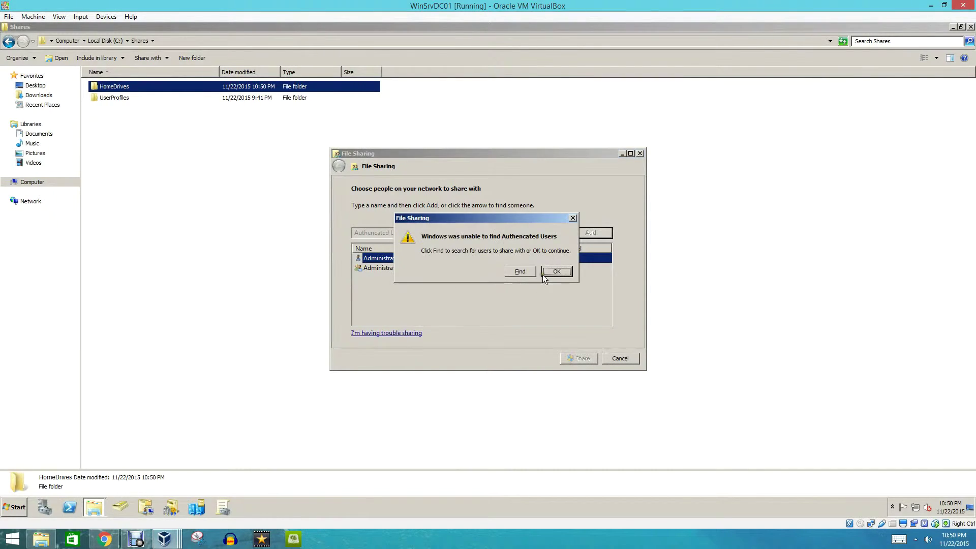
left_click(542, 274)
type("Authenti")
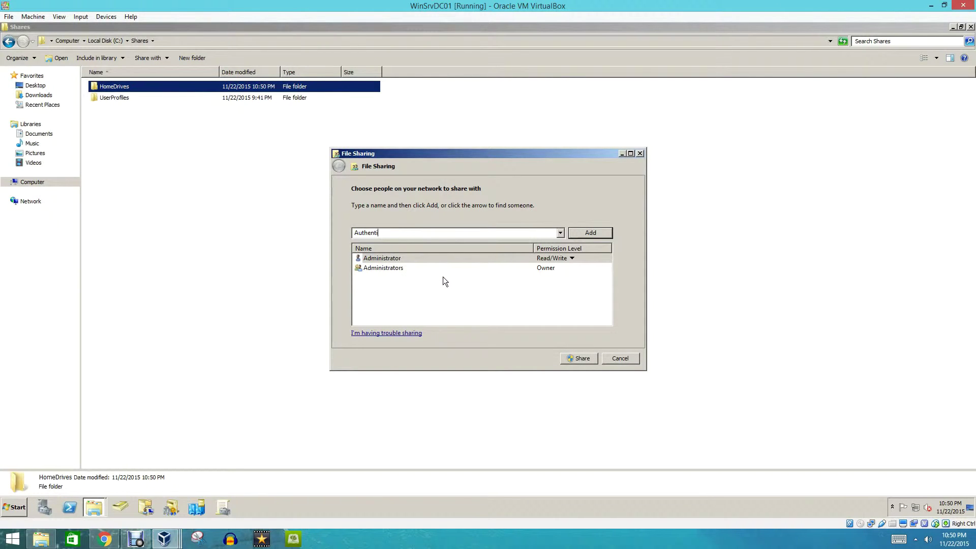
type("cated Users")
key("Return")
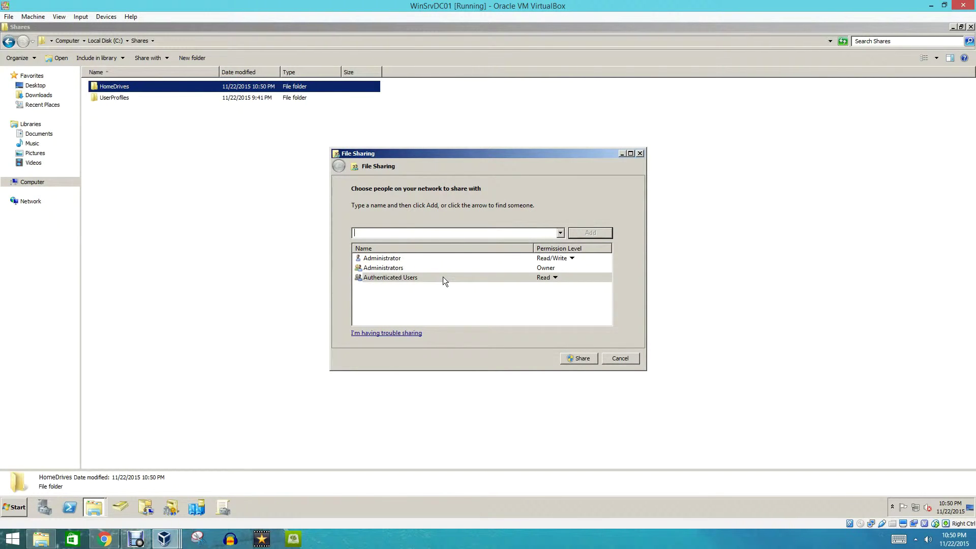
left_click(547, 277)
left_click(565, 288)
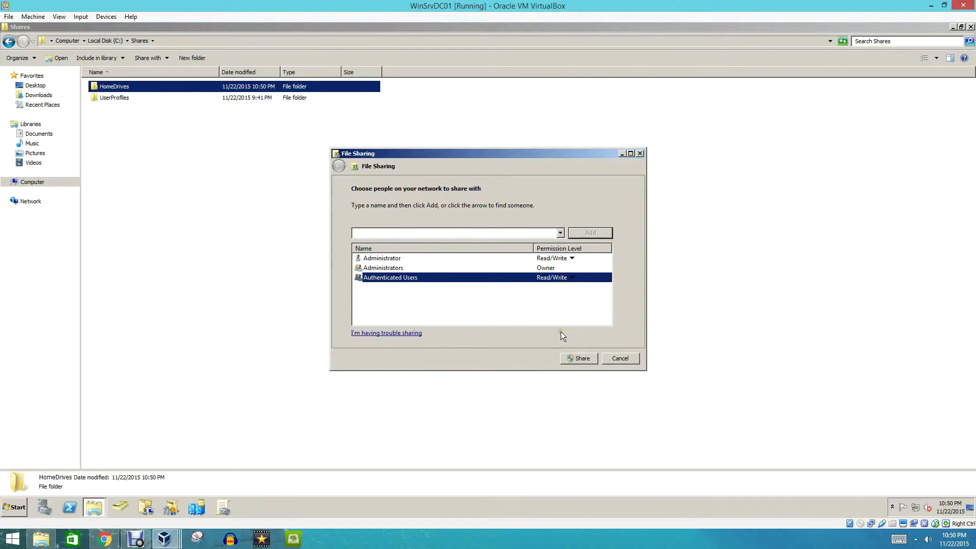
- Add the domain user with Read/Write permission and share the folder
left_click(511, 234)
type("John")
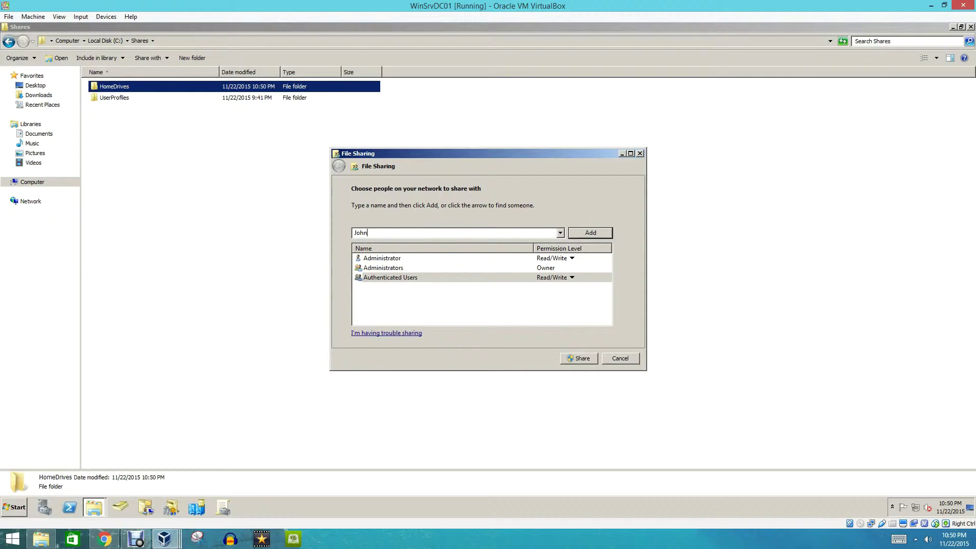
type(".Doe")
key("Return")
left_click(551, 288)
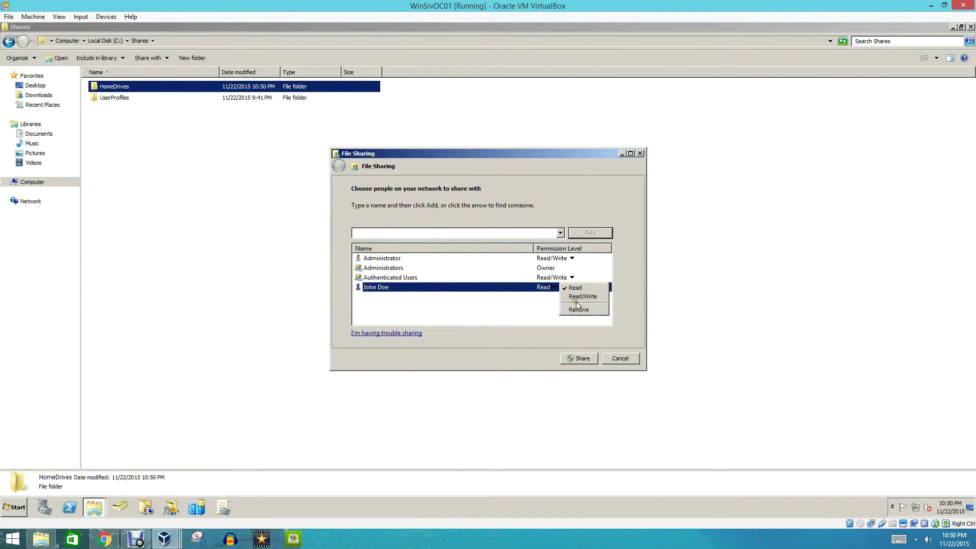
left_click(579, 298)
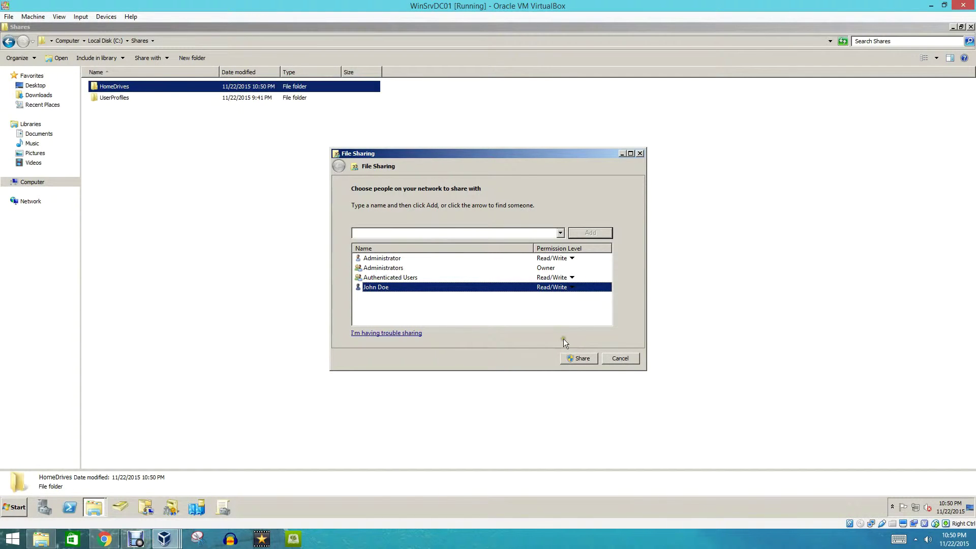
left_click(567, 359)
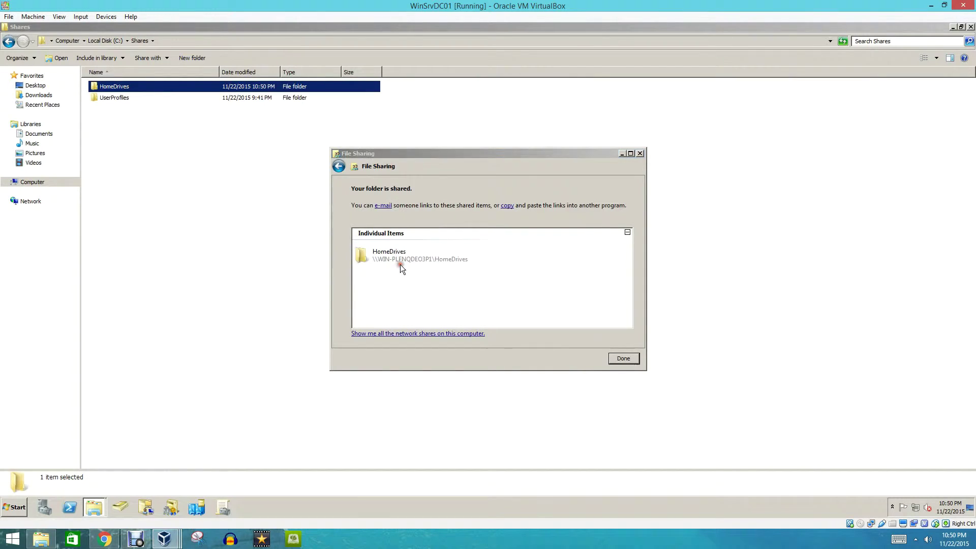
- Copy the HomeDrives share's network path, finish sharing, and close the Explorer windows
double_click(401, 265)
left_click(247, 40)
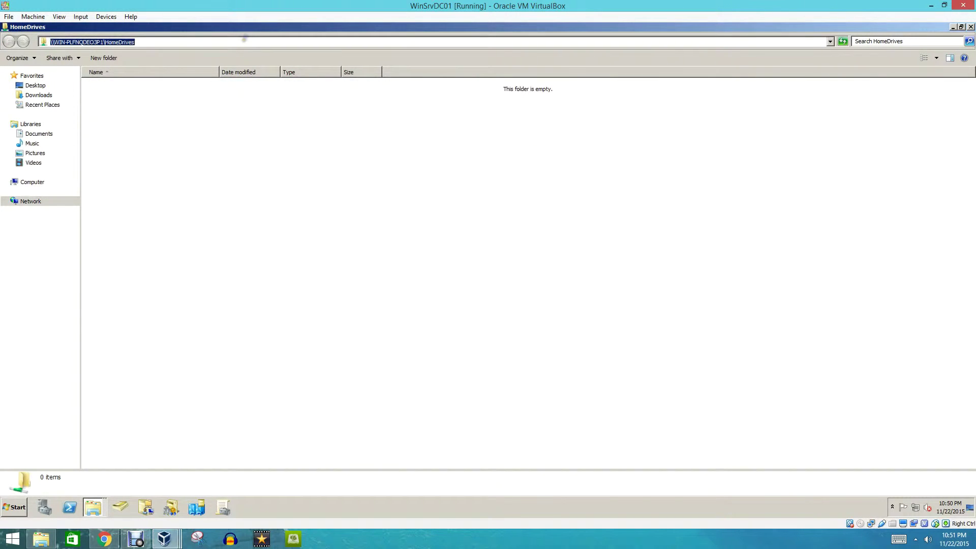
right_click(246, 40)
left_click(258, 70)
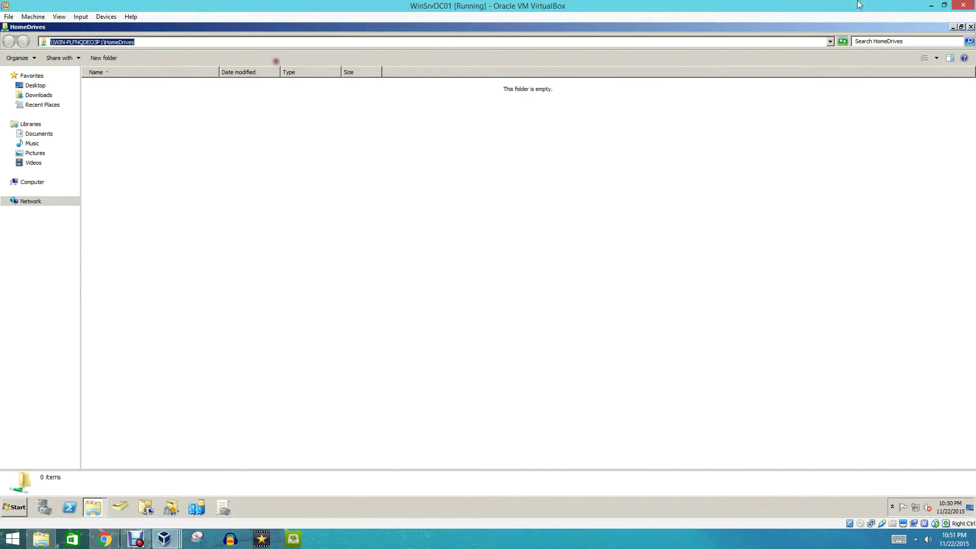
left_click(971, 26)
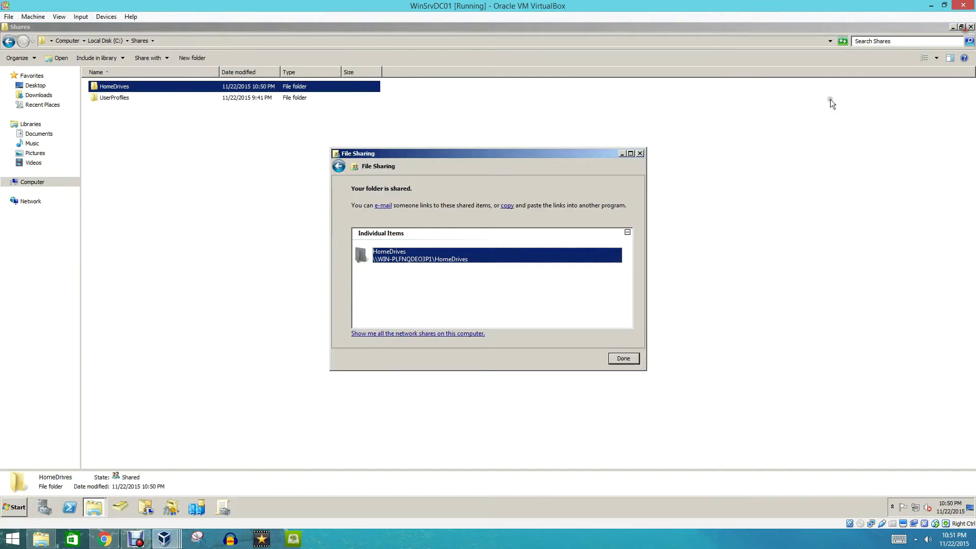
left_click(617, 357)
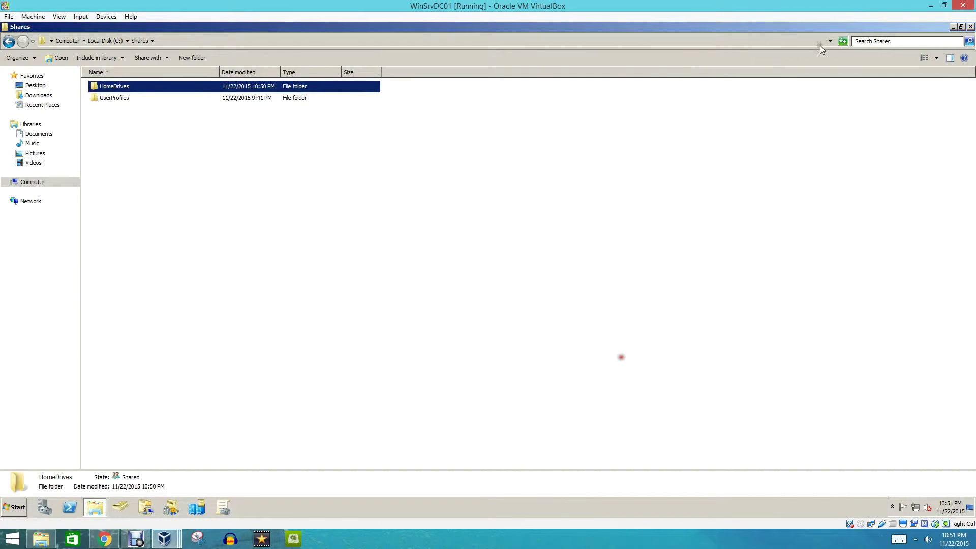
left_click(972, 27)
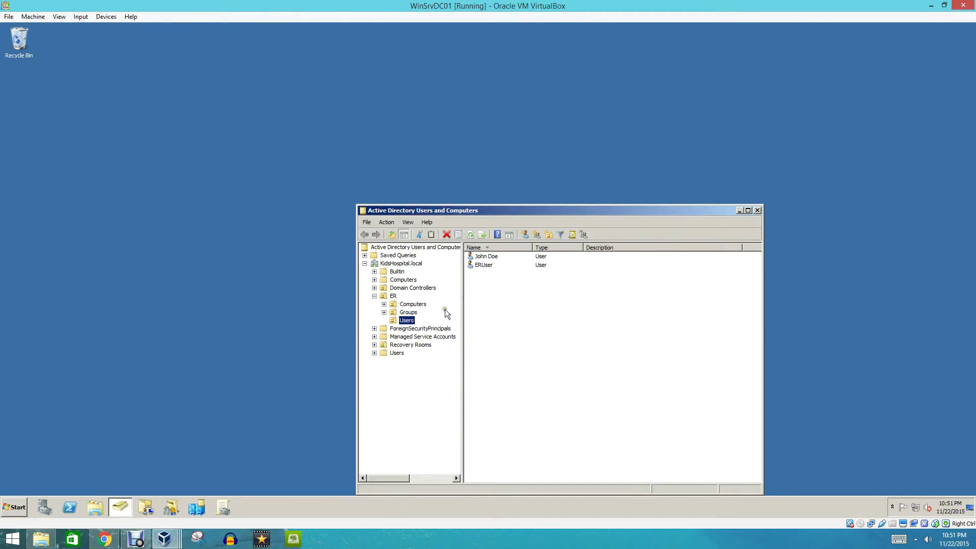
- Maximize Active Directory Users and Computers and bring up actions for the first ER user
double_click(503, 213)
left_click(21, 507)
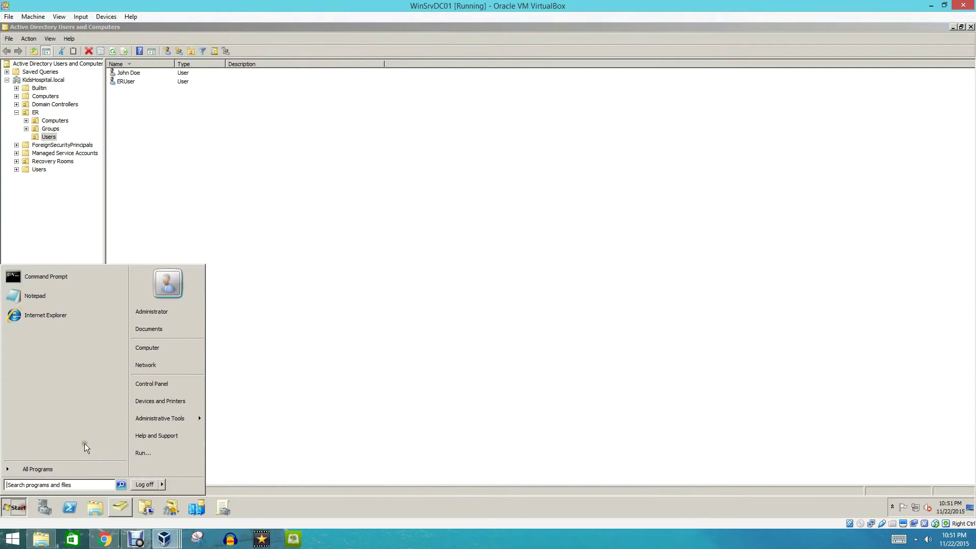
mouse_move(173, 419)
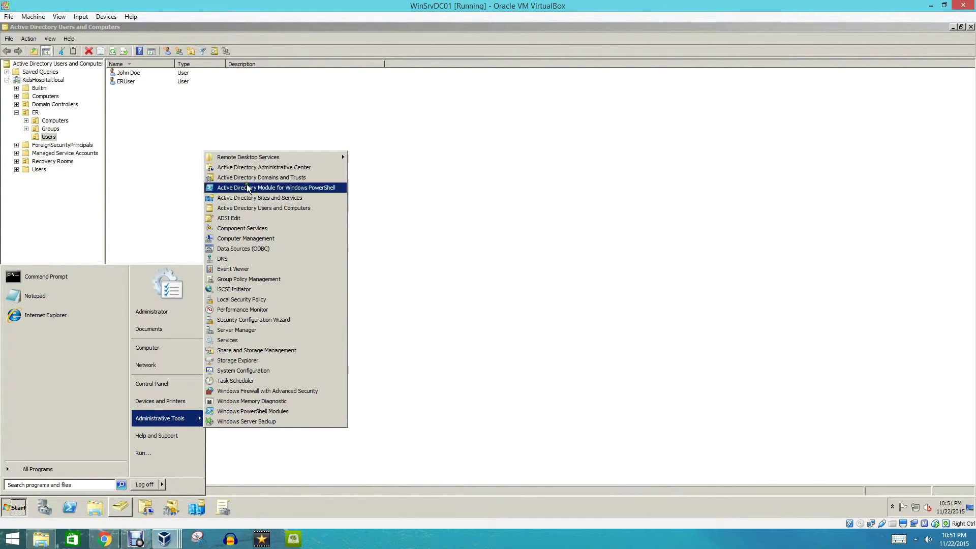
left_click(721, 136)
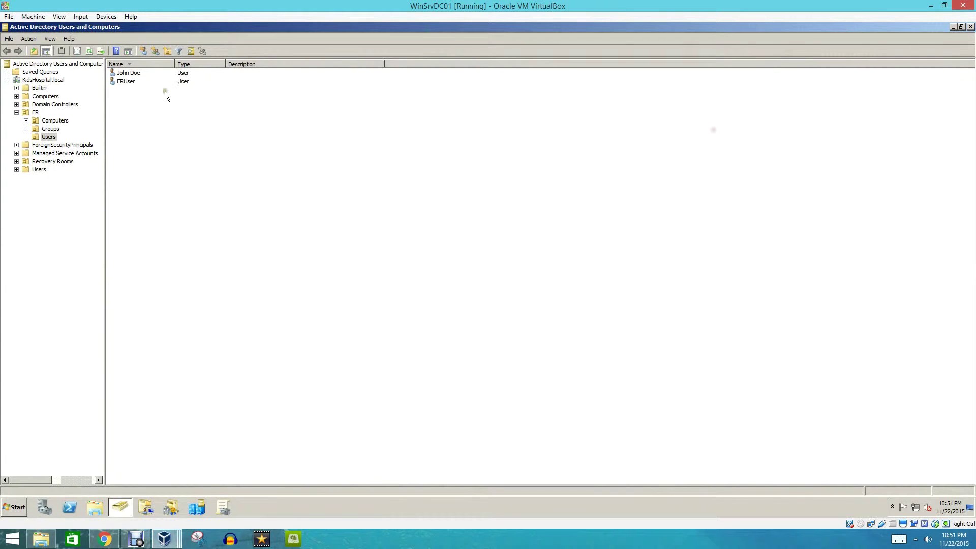
left_click(129, 76)
right_click(129, 78)
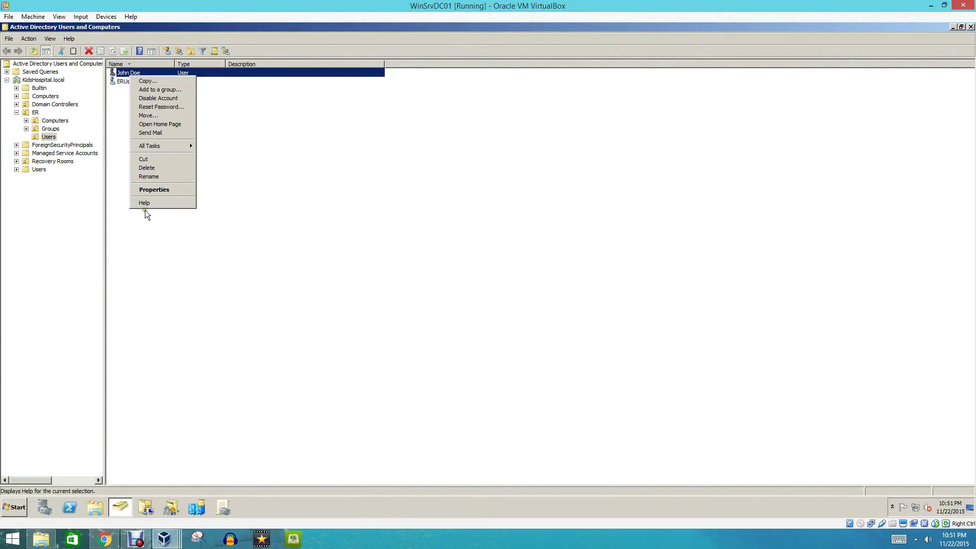
- Allow the first user to log on to all computers, then close the properties dialog
left_click(157, 187)
left_click(451, 163)
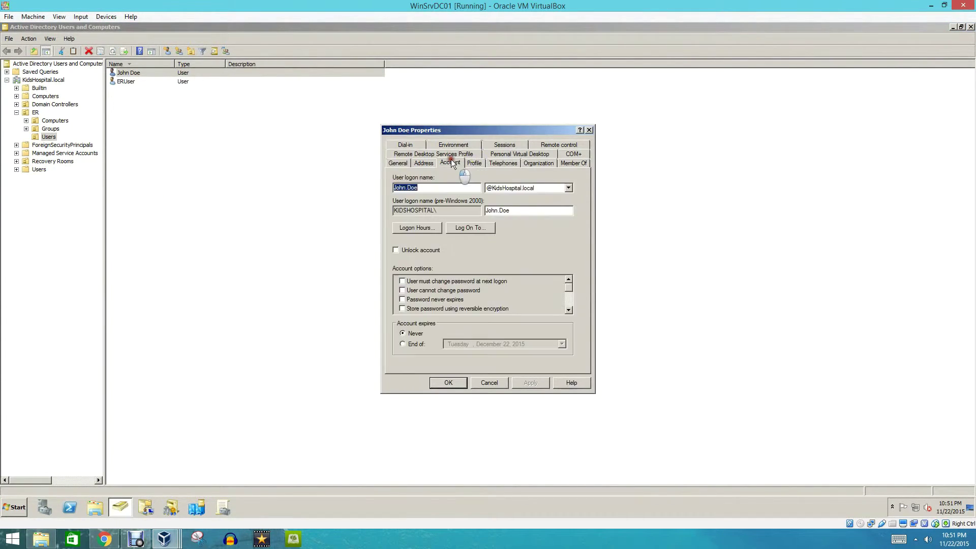
left_click(463, 228)
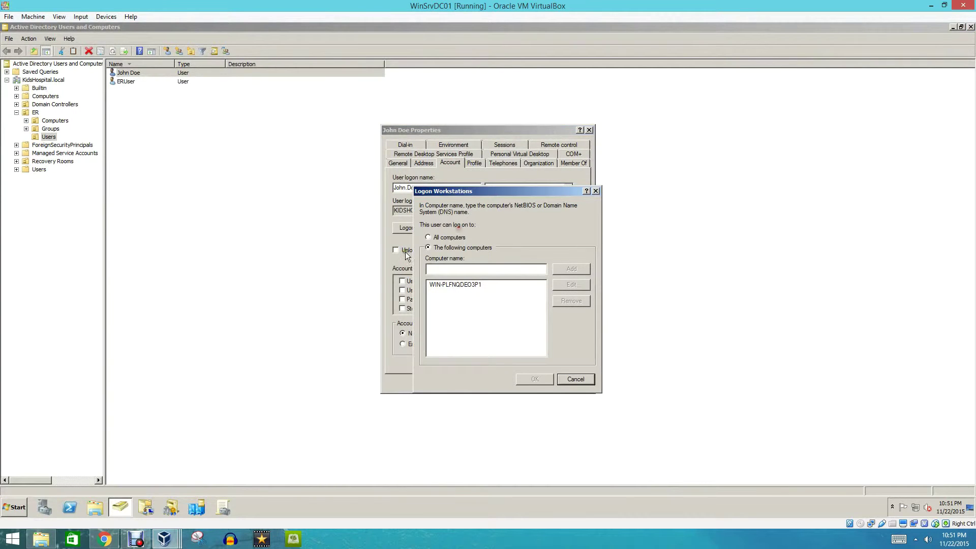
left_click(433, 234)
left_click(532, 379)
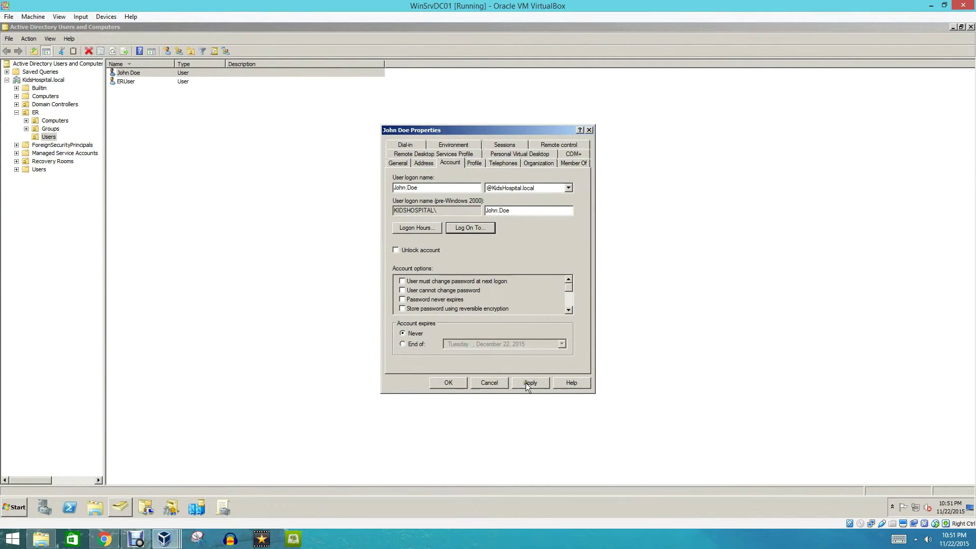
left_click(475, 165)
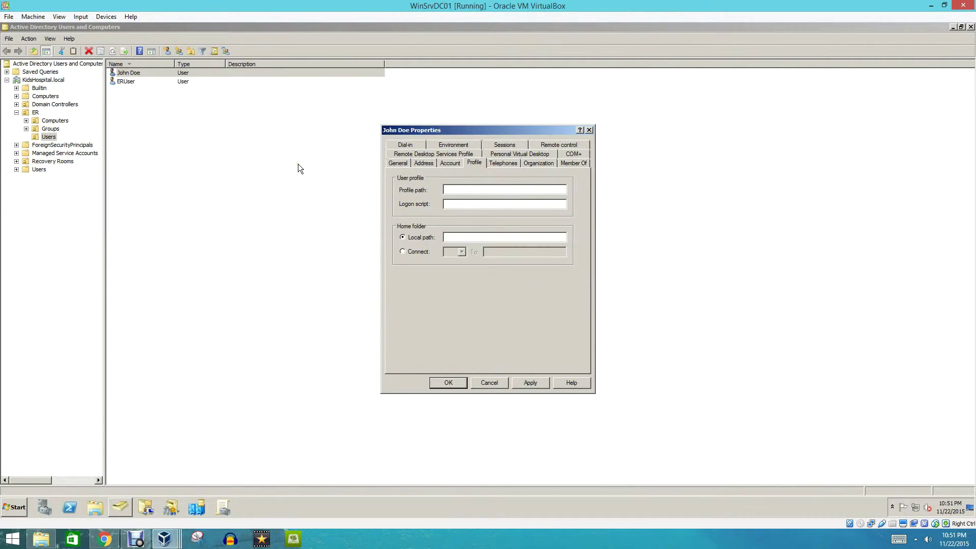
left_click(492, 385)
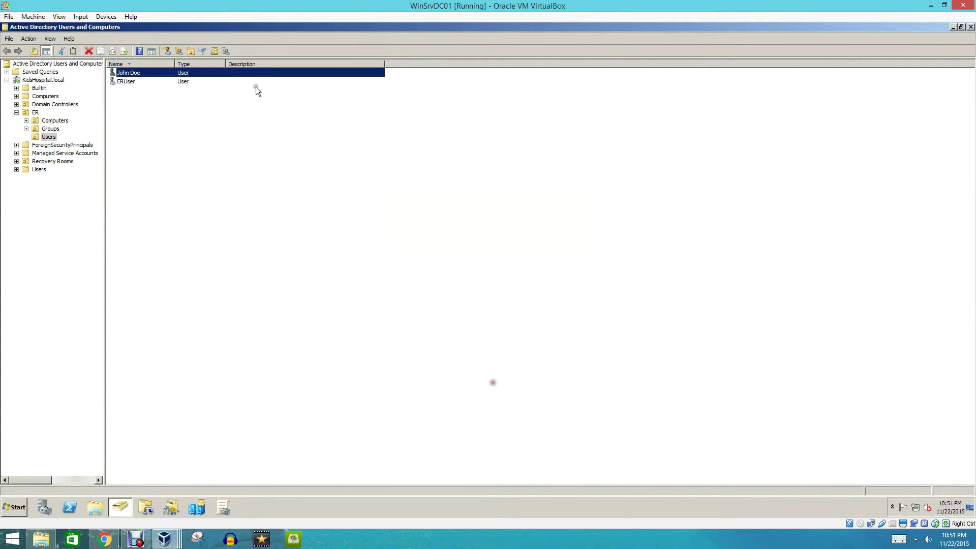
- Set ERUser's profile home folder to Connect with drive letter P:
left_click(131, 80)
right_click(131, 78)
left_click(163, 193)
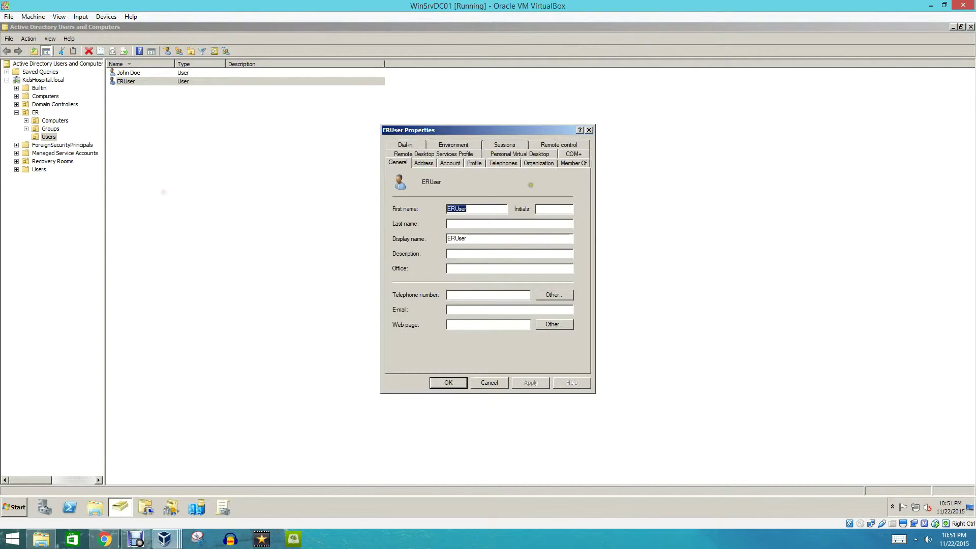
left_click(473, 163)
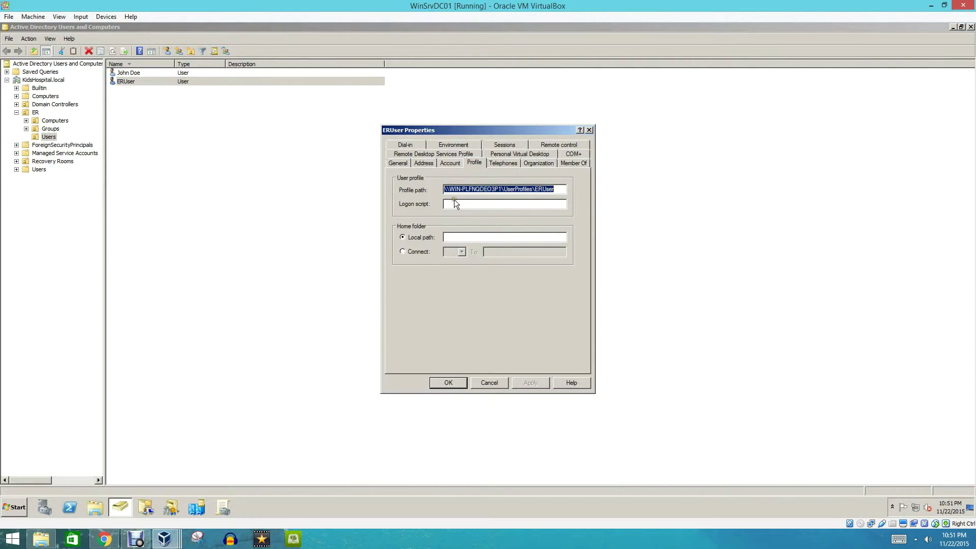
left_click(454, 237)
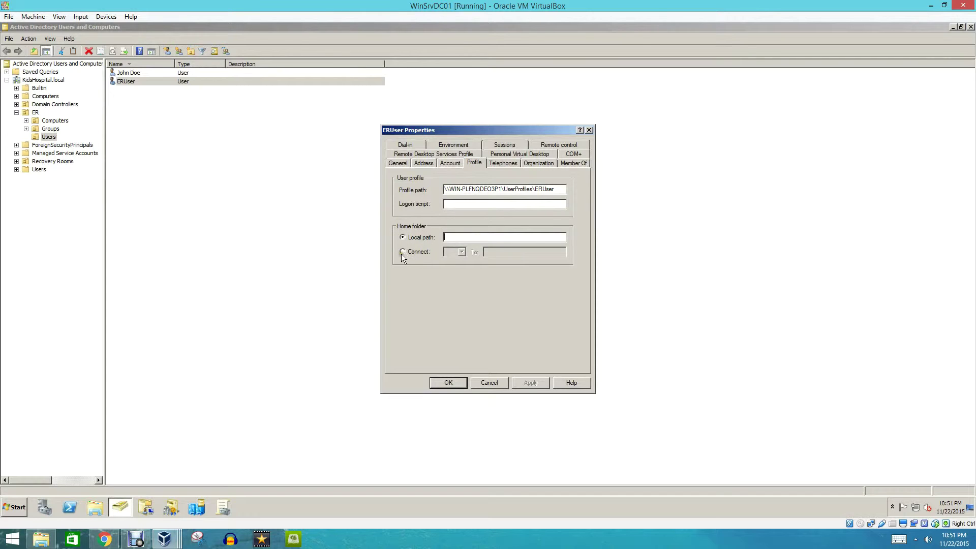
left_click(402, 252)
left_click(462, 252)
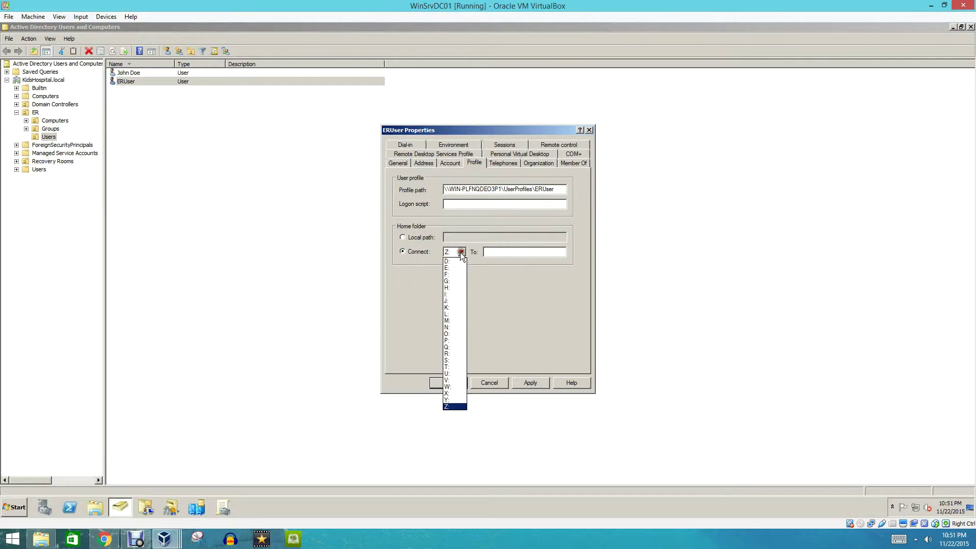
left_click(461, 253)
left_click(462, 252)
left_click(459, 341)
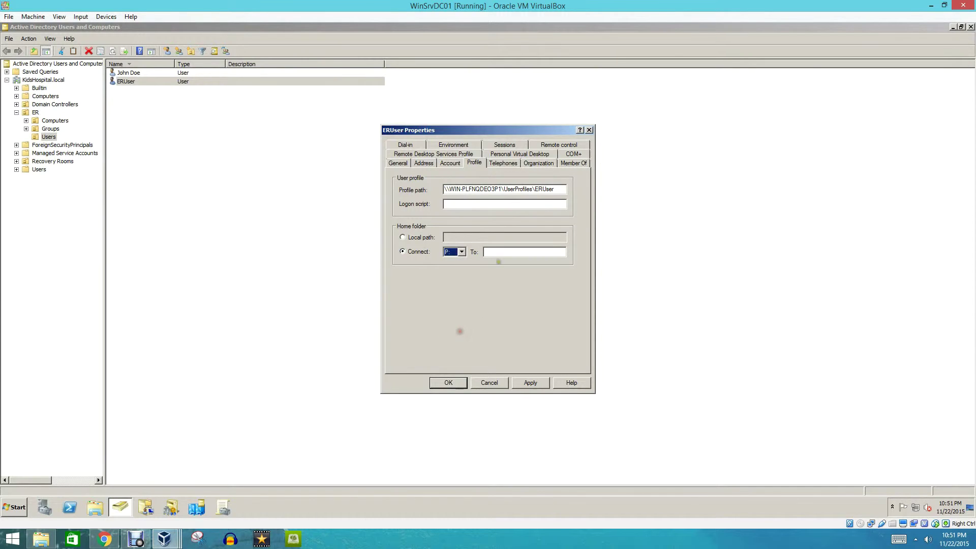
- Paste the HomeDrives share path ending in \ERUser as the home folder target
right_click(497, 249)
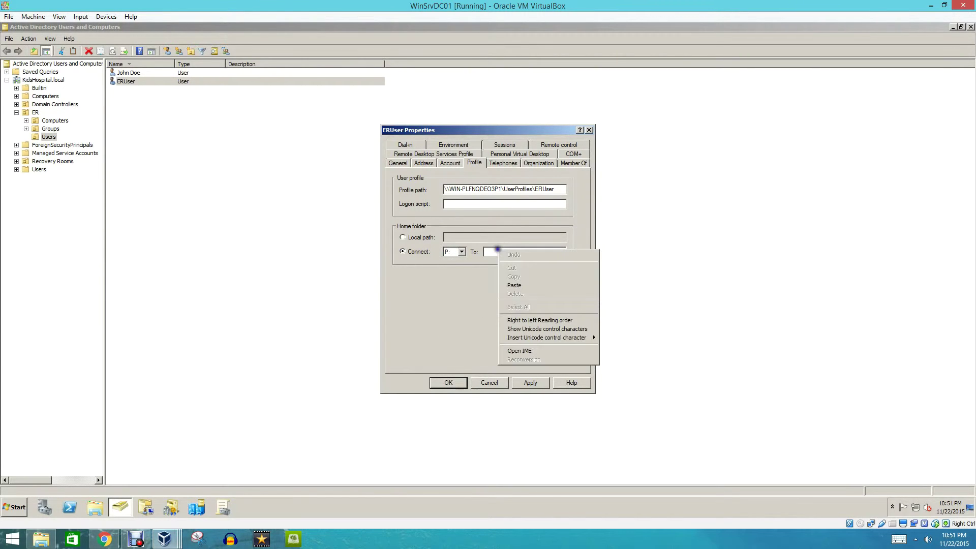
left_click(515, 285)
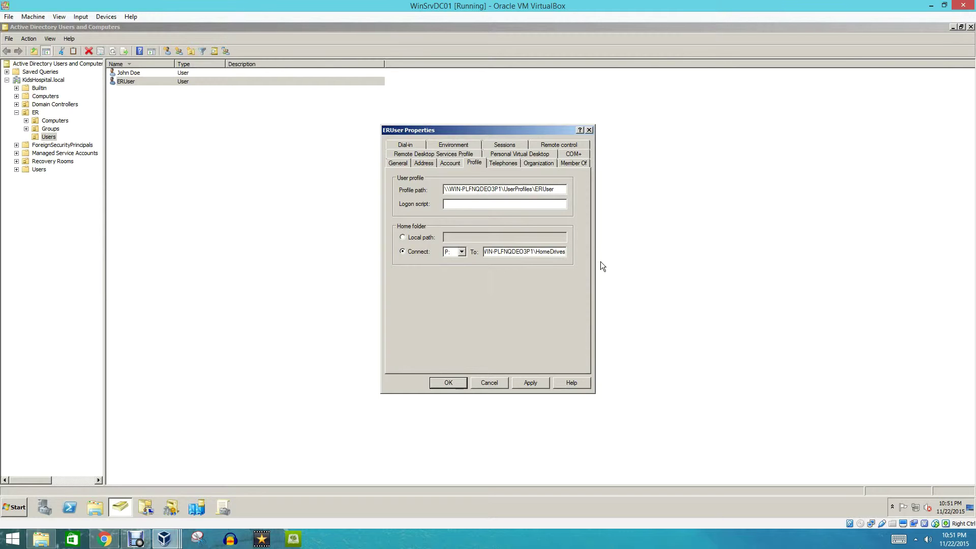
type("\\U")
key("BackSpace")
type("ERUser01")
key("BackSpace")
key("BackSpace")
- Apply and save ERUser's home folder settings and close the properties dialog
left_click(566, 383)
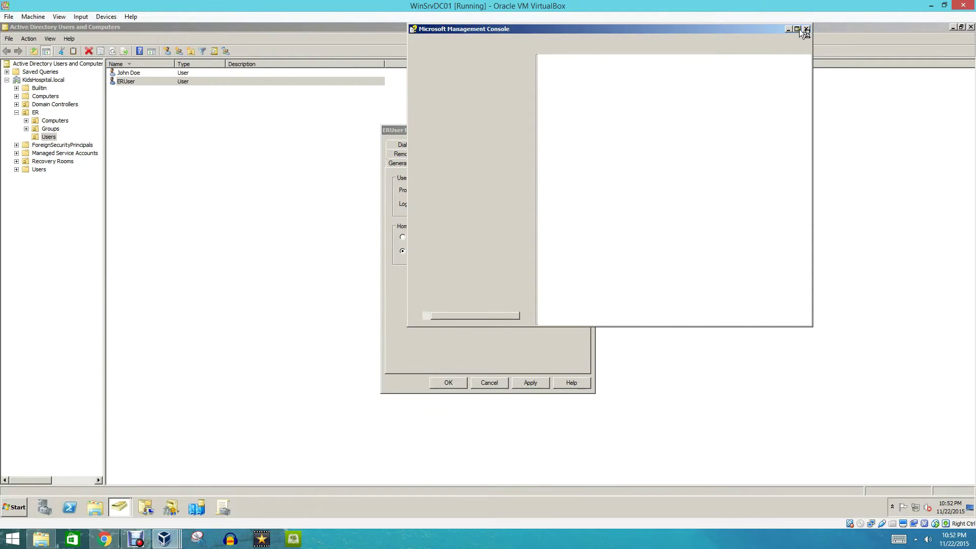
left_click(806, 29)
key("Return")
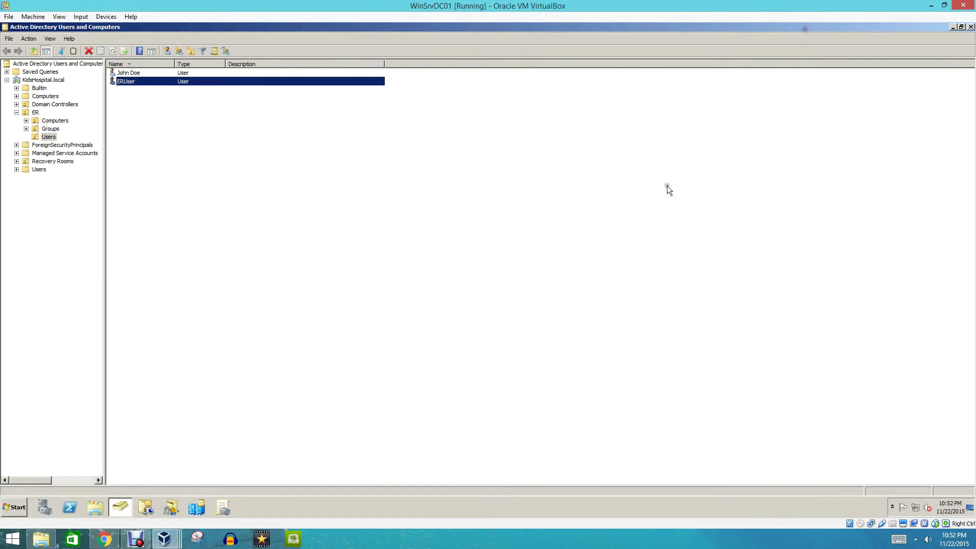
key("Return")
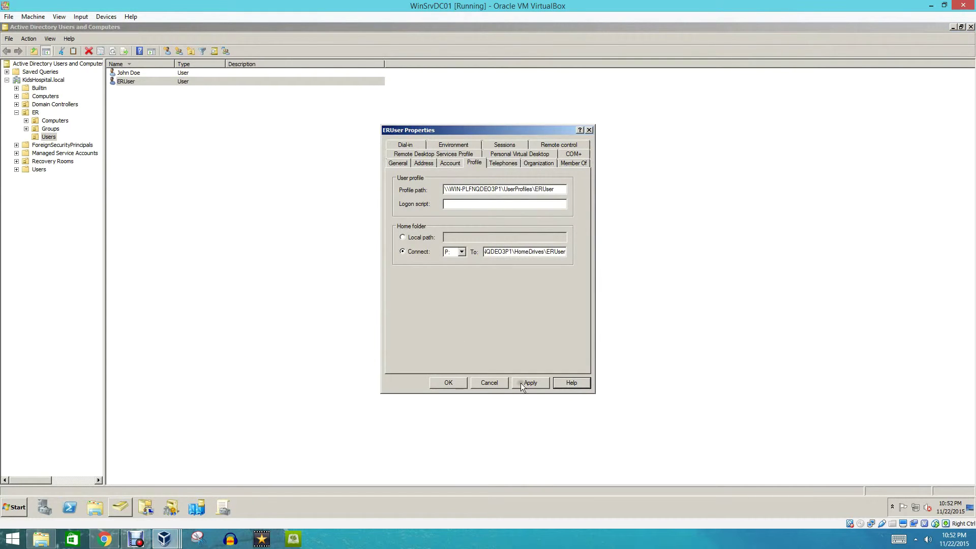
left_click(529, 382)
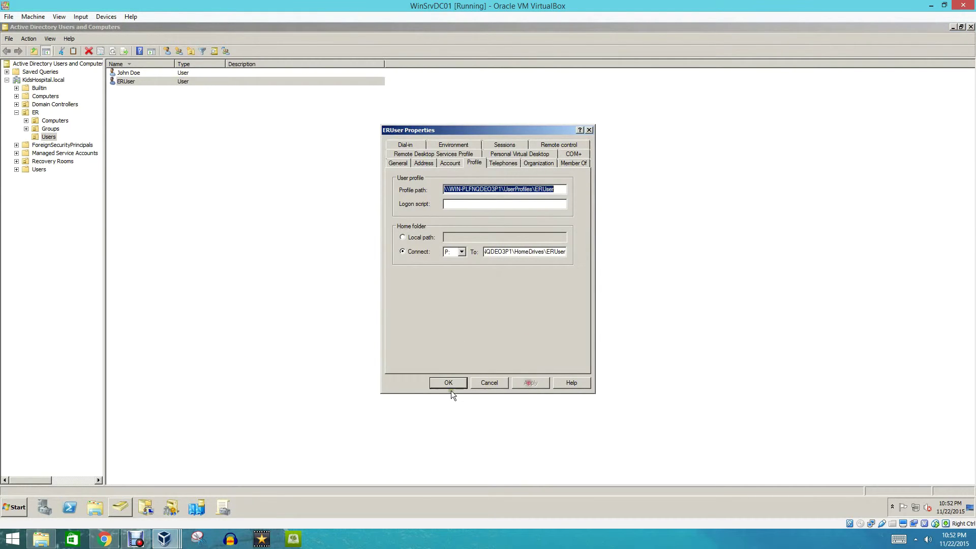
left_click(452, 386)
left_click(200, 312)
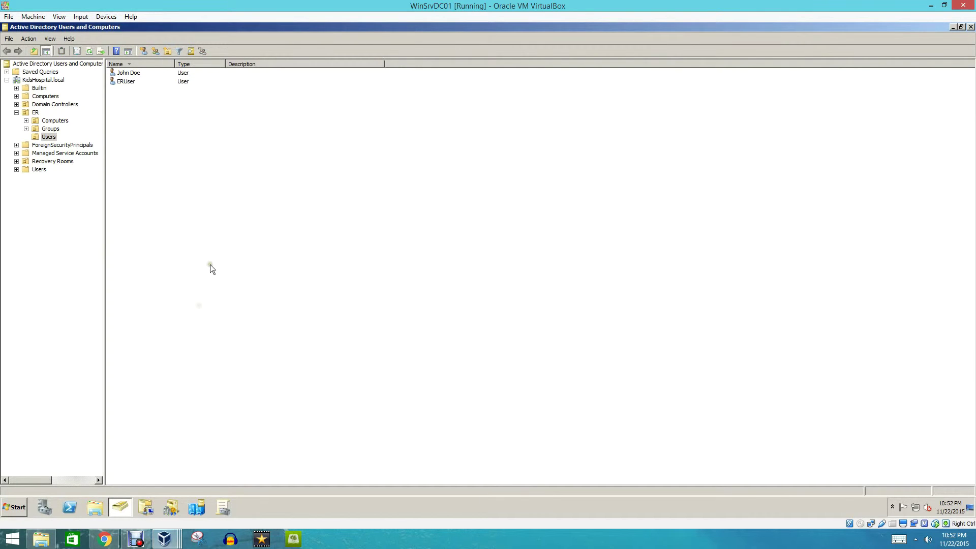
- Close the AD console, switch to the Windows 8.1 VM, and sign in as ERUser with the password
left_click(970, 27)
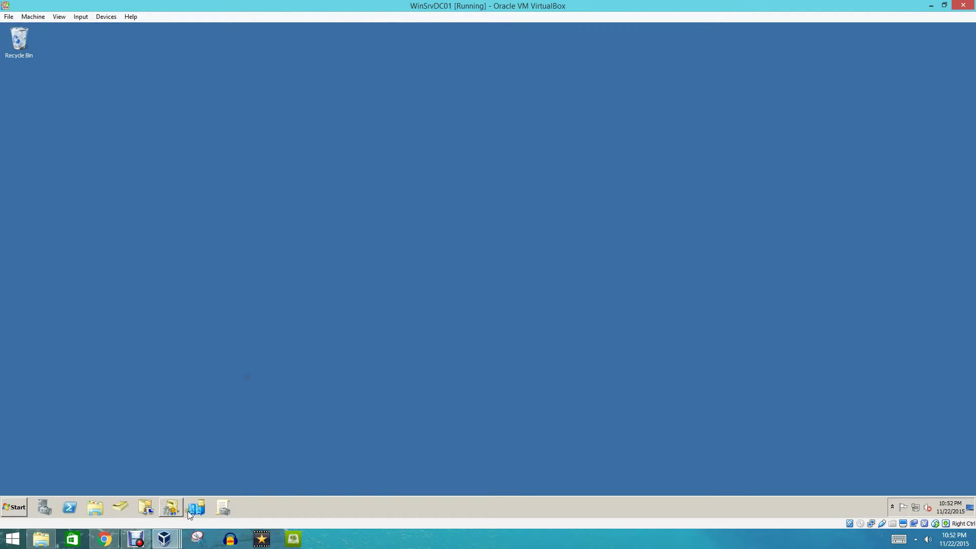
left_click(164, 539)
left_click(282, 481)
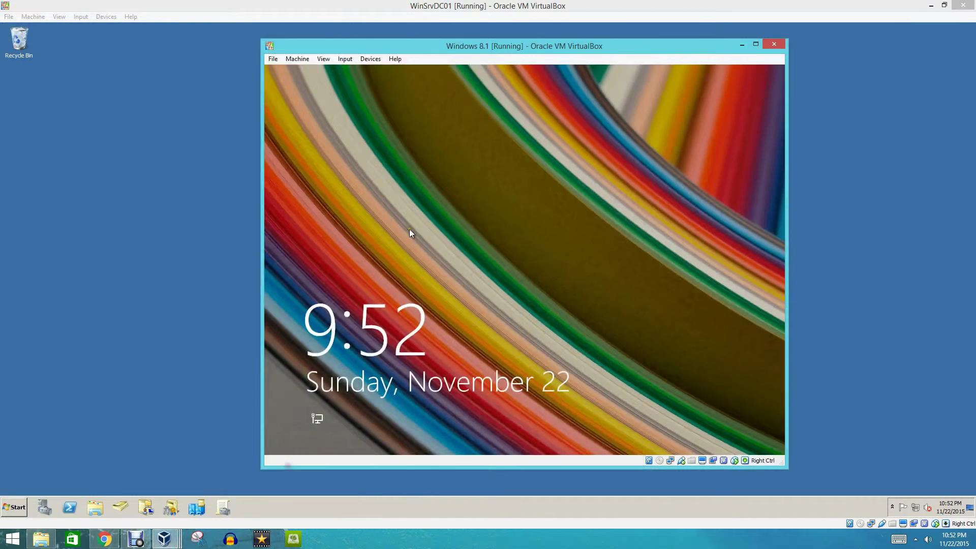
left_click(456, 231)
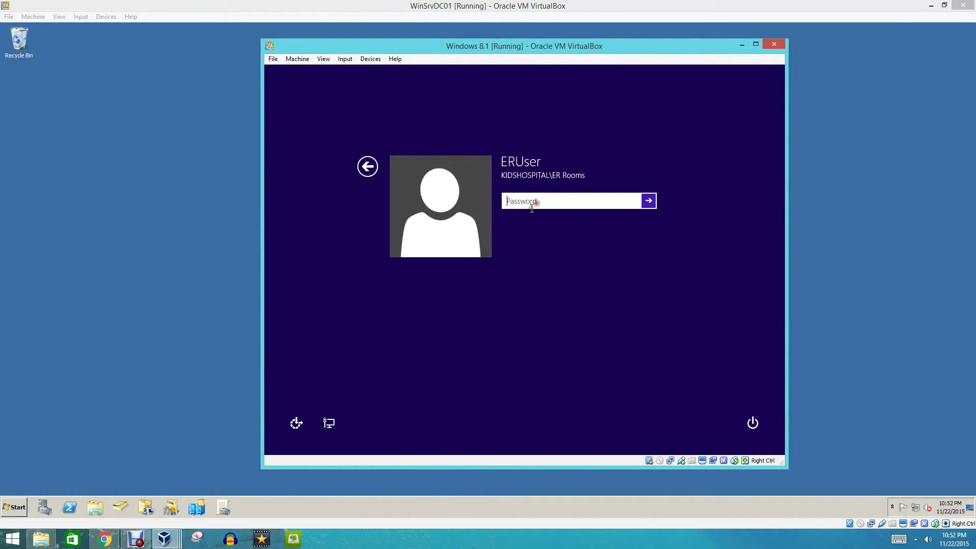
type("••••••")
key("Return")
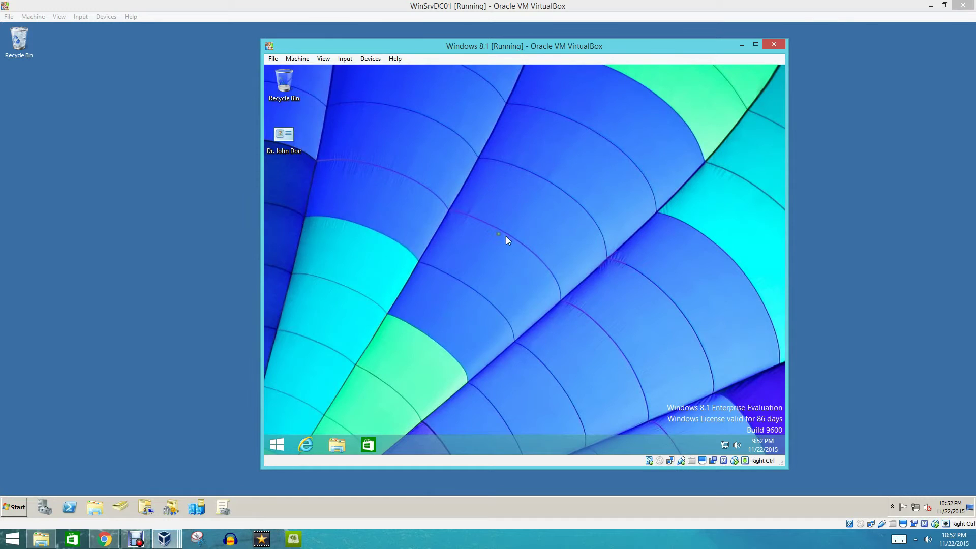
- Check File Explorer's This PC for the ERUser network location from HomeDrives
left_click(337, 445)
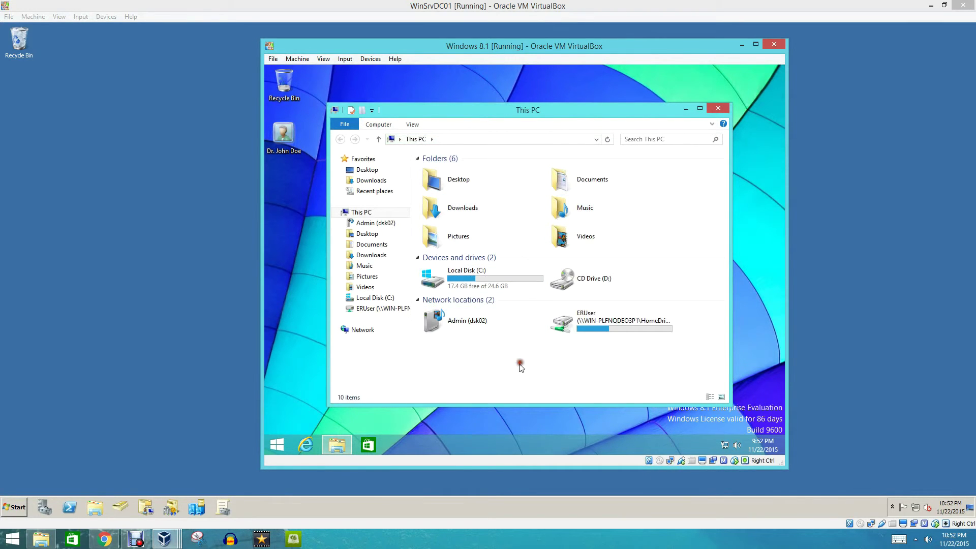
left_click(588, 330)
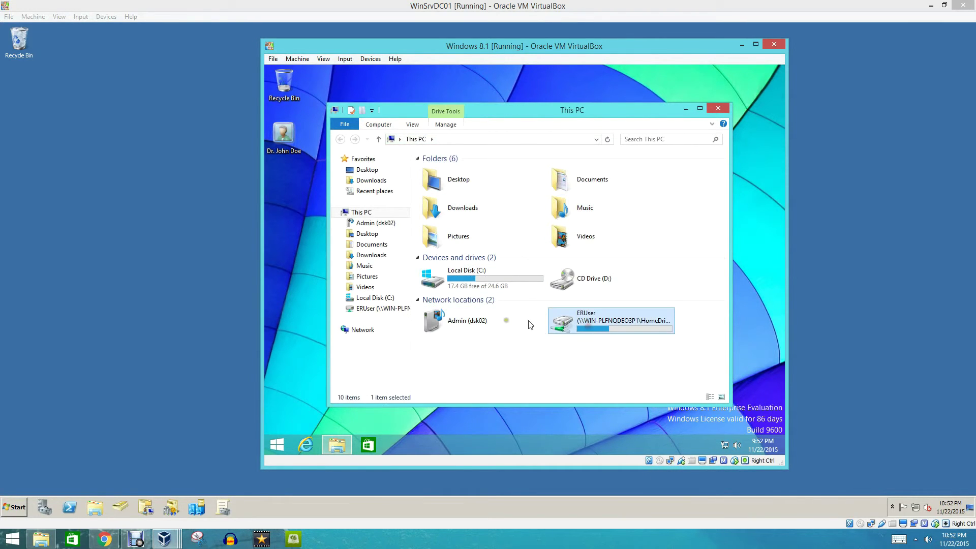
left_click(279, 446)
left_click(280, 446)
- Launch Command Prompt by running cmd from the Run box
key("super+r")
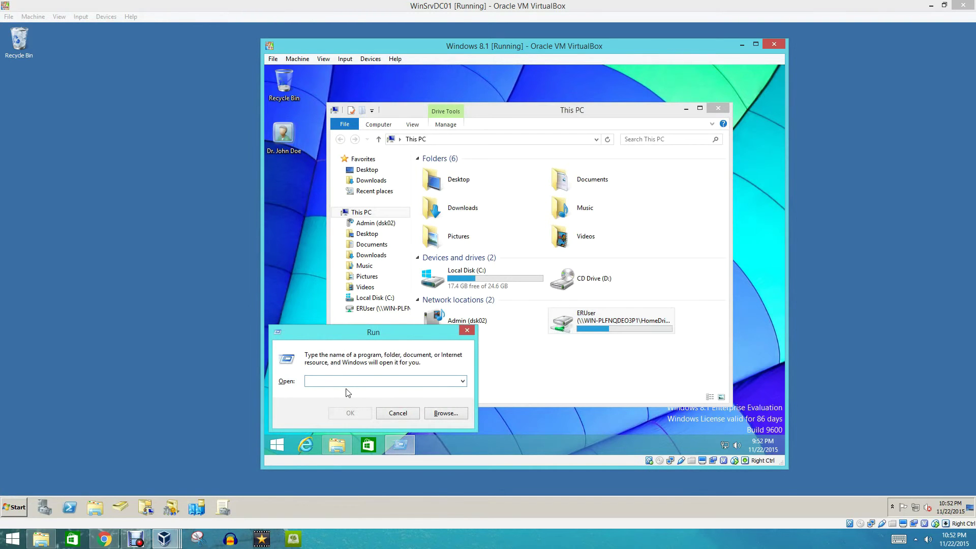
type("cmd")
key("Return")
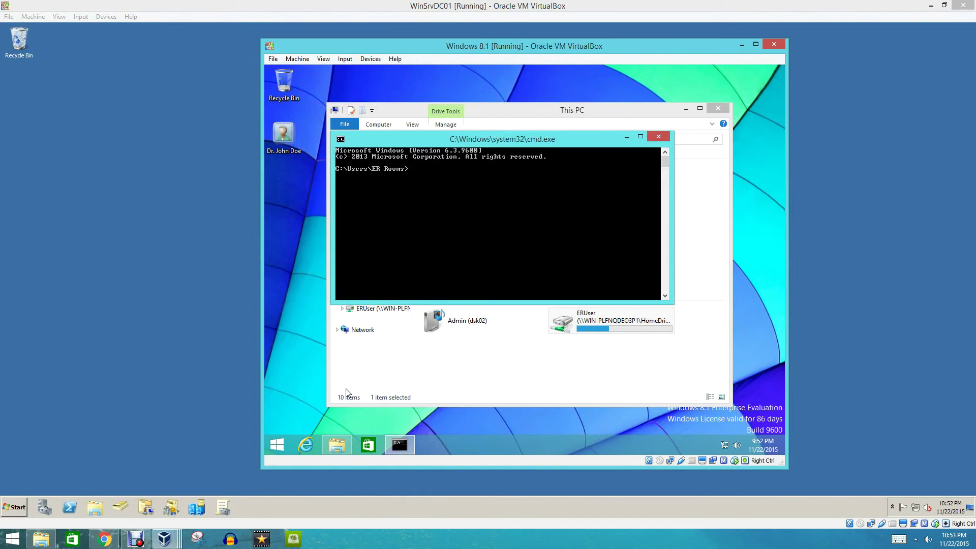
- Run gpupdate /force after correcting the typo, then close the This PC window
type("gpudate /force")
key("Return")
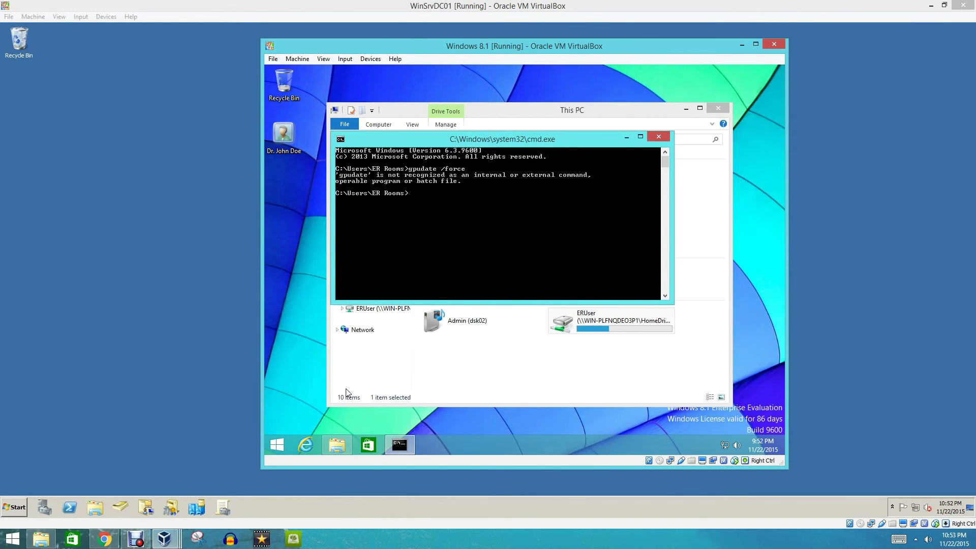
key("Up")
key("BackSpace")
key("BackSpace")
key("BackSpace")
key("BackSpace")
key("BackSpace")
key("BackSpace")
key("BackSpace")
key("BackSpace")
key("BackSpace")
type("pdate /force")
key("Return")
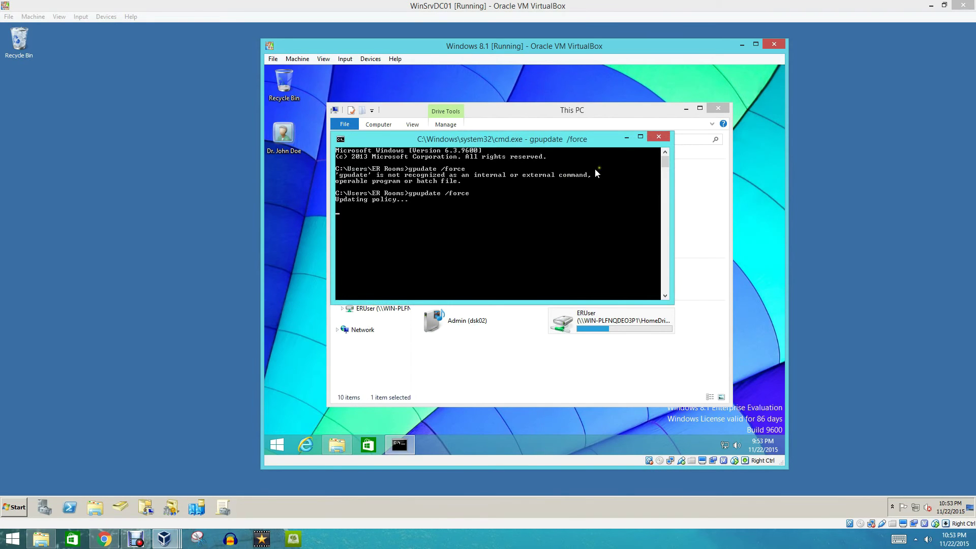
left_click(719, 110)
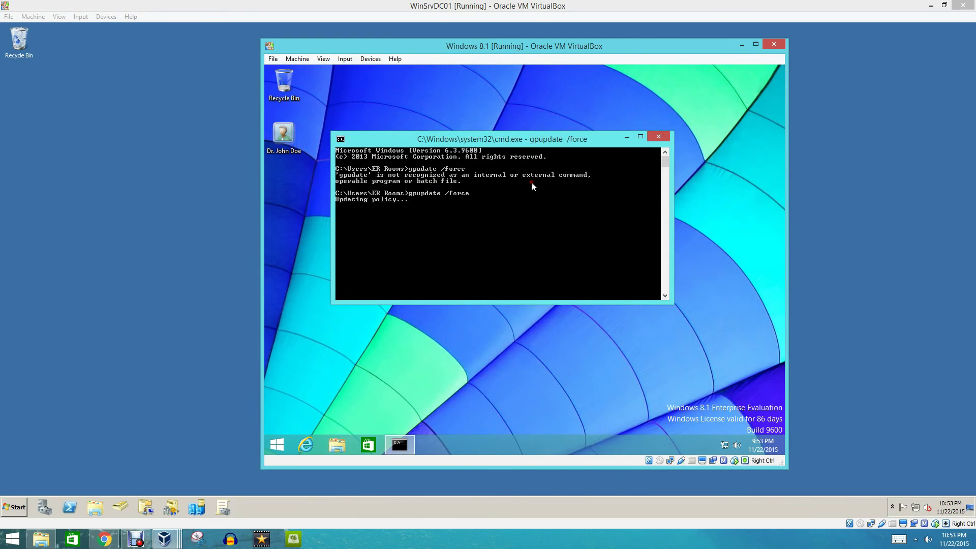